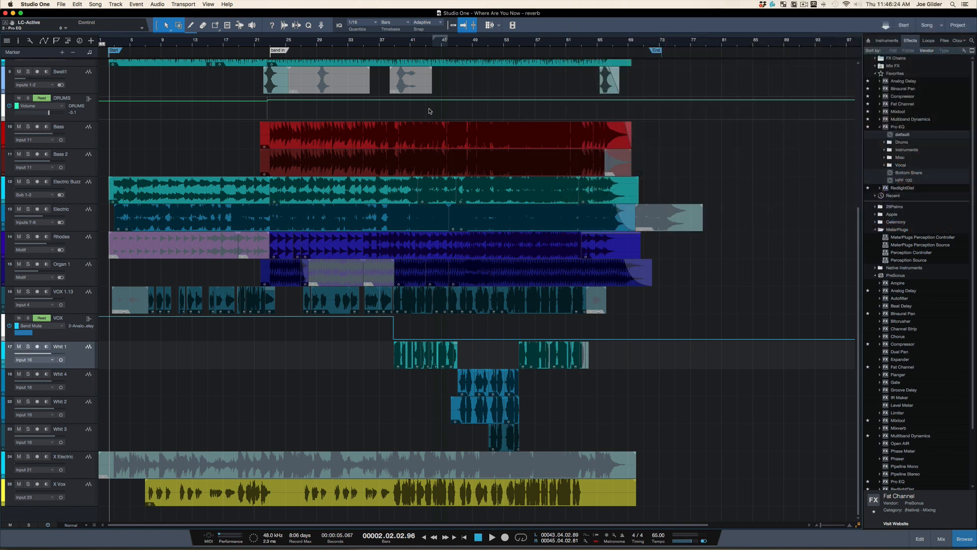
Play the song from the Start marker for a short listen and stop playback.
{"action": "key", "text": "space"}
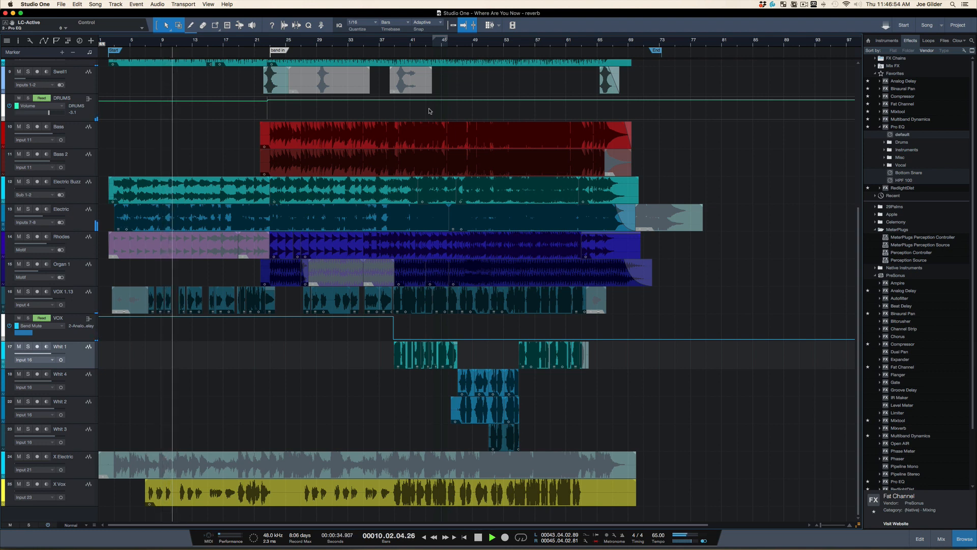
{"action": "key", "text": "space"}
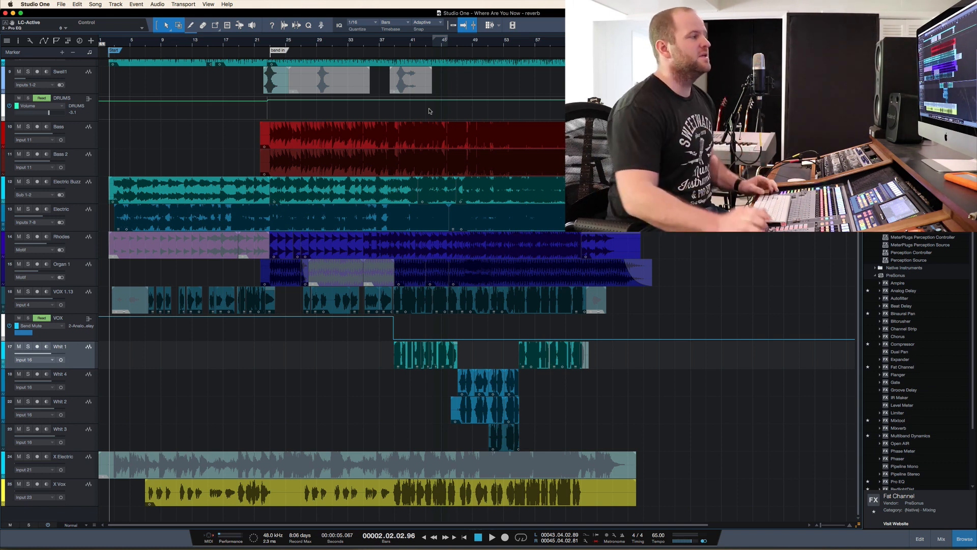
Show the mixer, solo the Tom 1 and Tom 2 channels, and listen to the toms on their own.
{"action": "key", "text": "F3"}
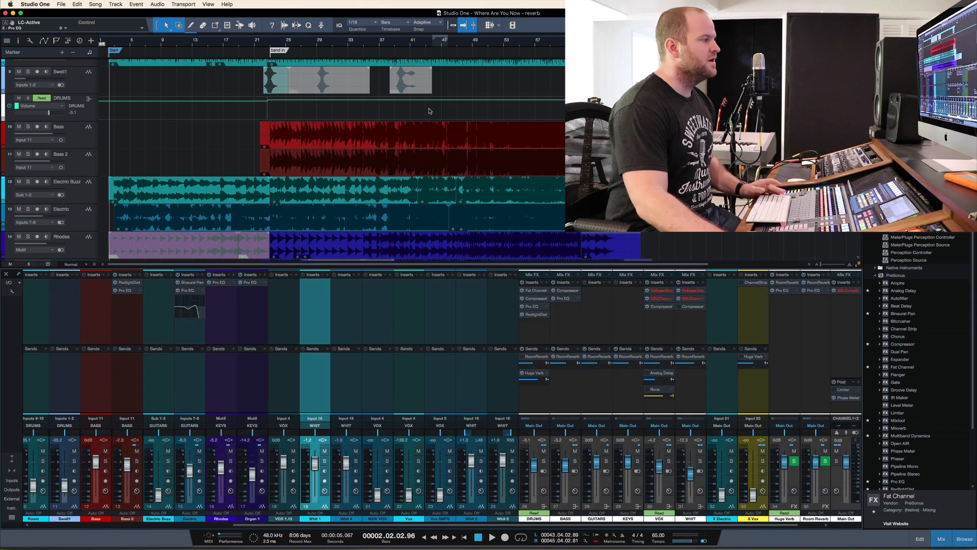
{"action": "scroll", "coordinate": [333, 392], "scroll_direction": "left", "scroll_amount": 5}
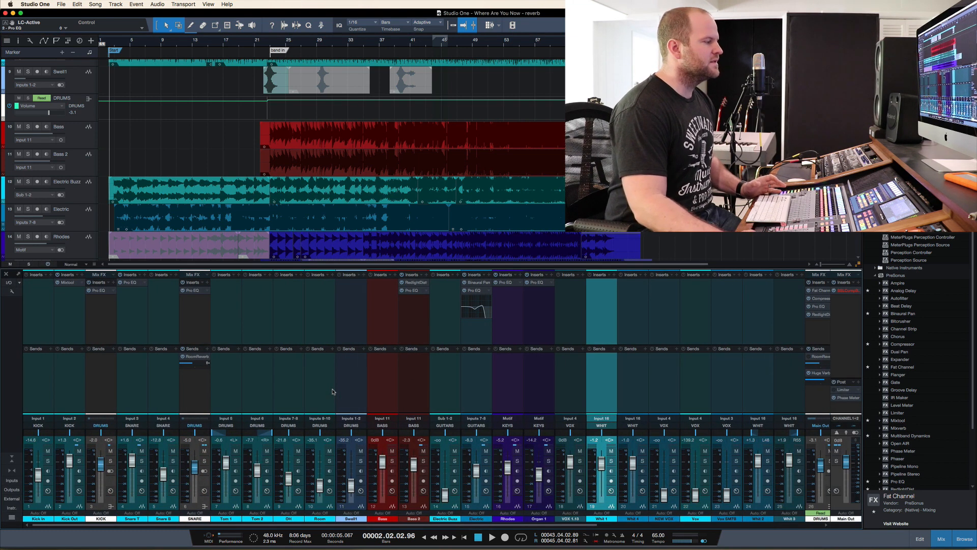
{"action": "left_click", "coordinate": [228, 381]}
{"action": "left_click", "coordinate": [258, 384], "text": "shift"}
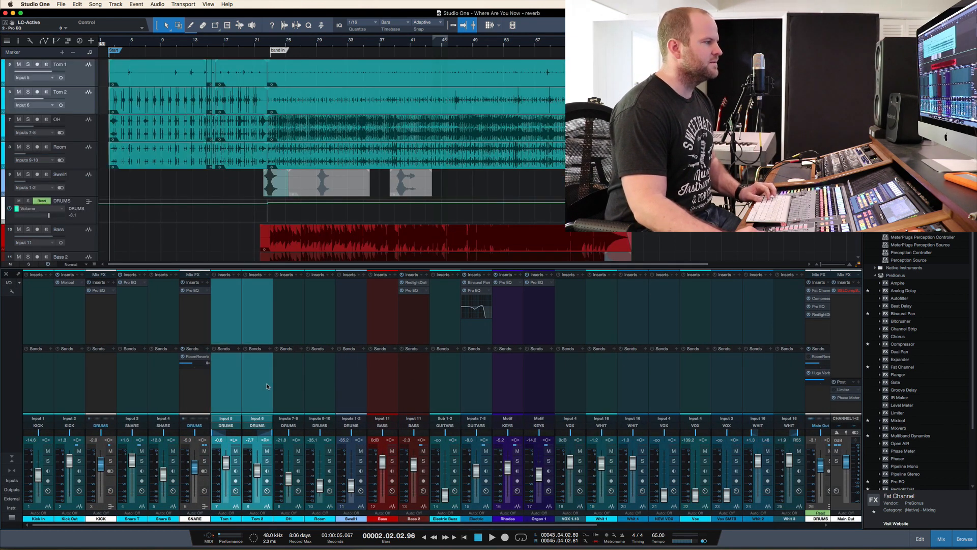
{"action": "scroll", "coordinate": [266, 386], "scroll_direction": "right", "scroll_amount": 1}
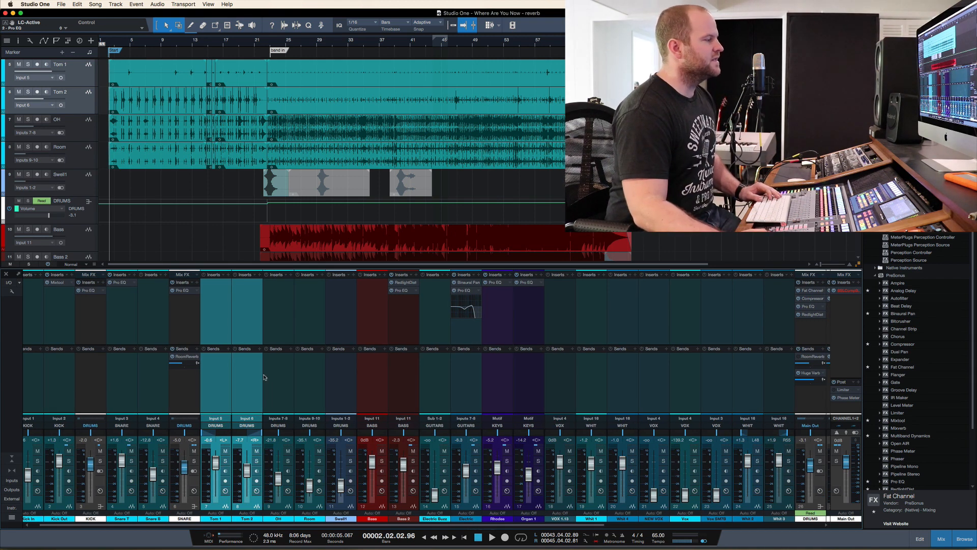
{"action": "left_click", "coordinate": [226, 461]}
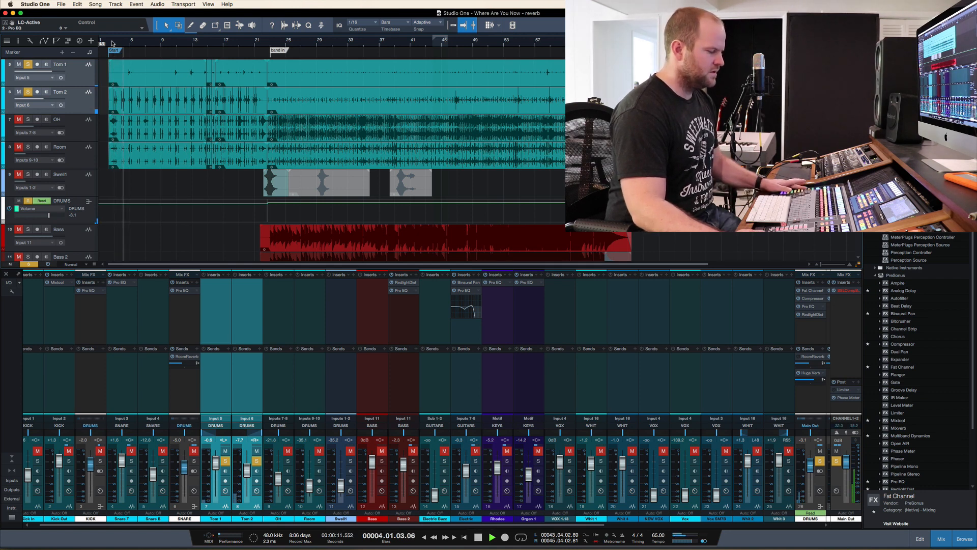
{"action": "key", "text": "space"}
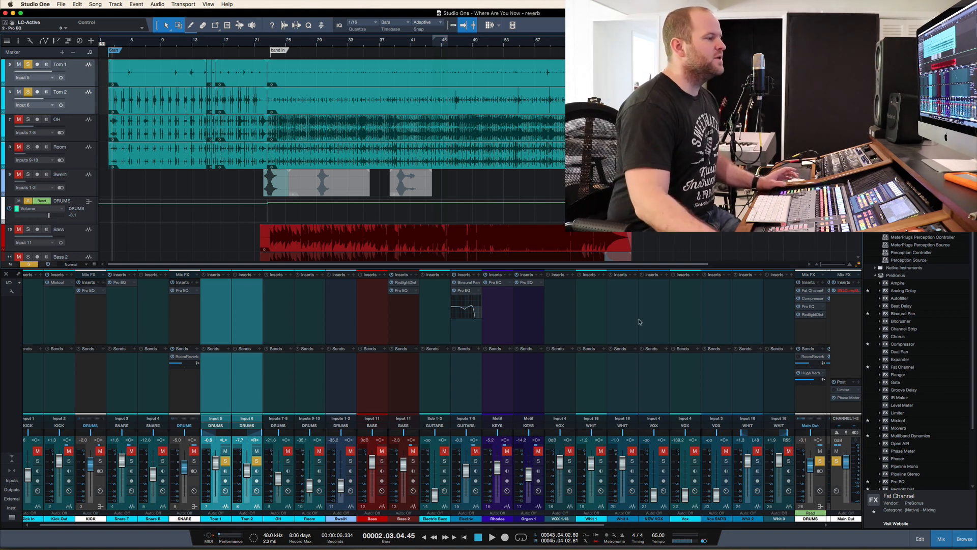
Audition the soloed toms with the DRUMS bus's Huge Verb send muted and switched back on.
{"action": "left_click", "coordinate": [798, 374]}
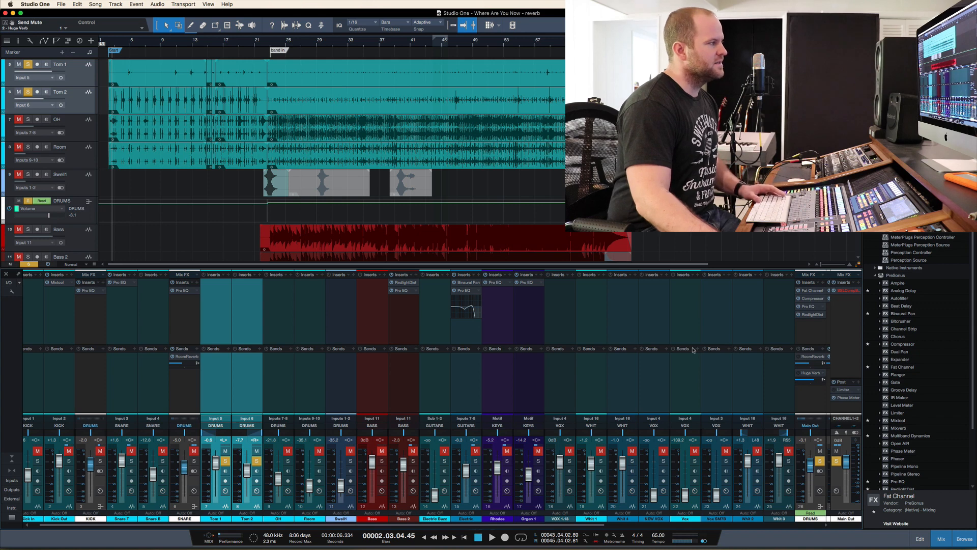
{"action": "key", "text": "space"}
{"action": "left_click", "coordinate": [798, 375]}
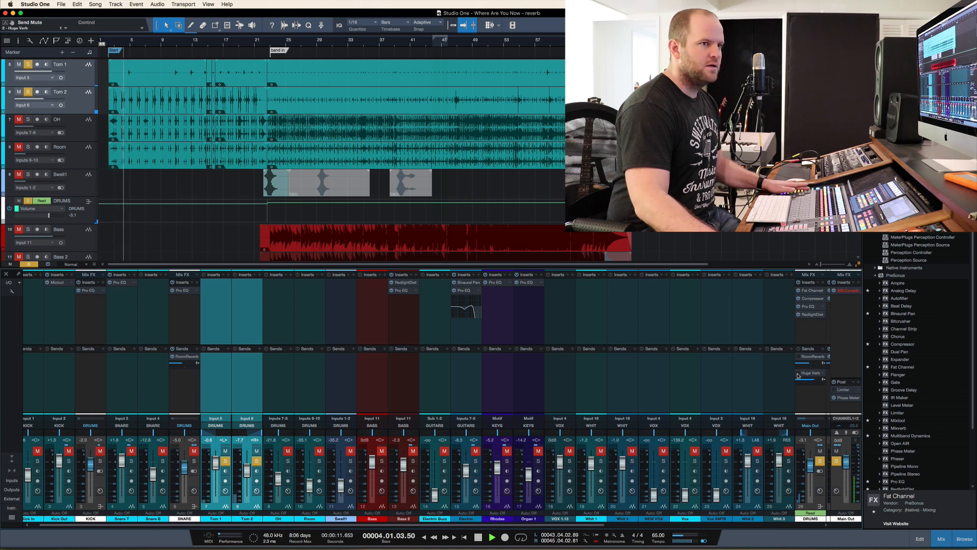
{"action": "key", "text": "space"}
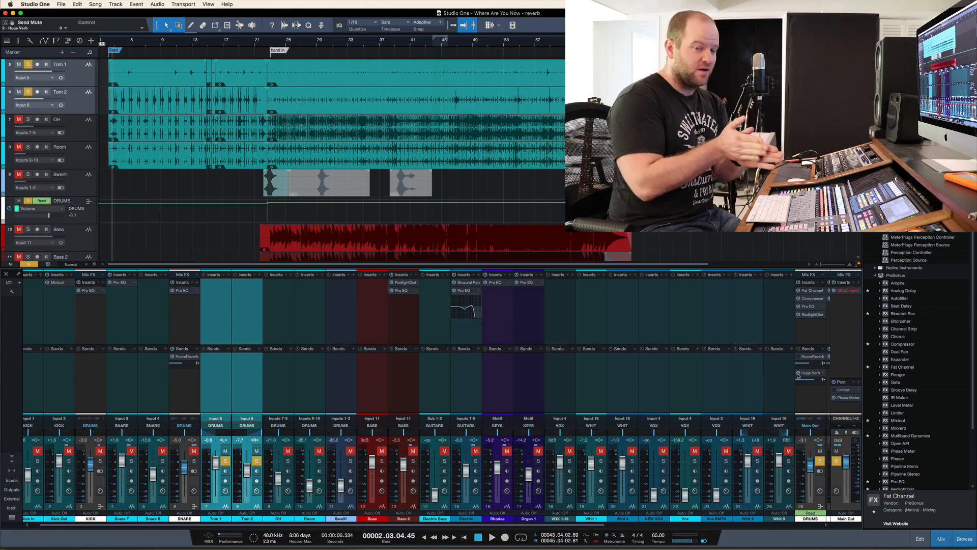
Select the Huge Verb effects channel and open its Room Reverb insert.
{"action": "left_click", "coordinate": [816, 399]}
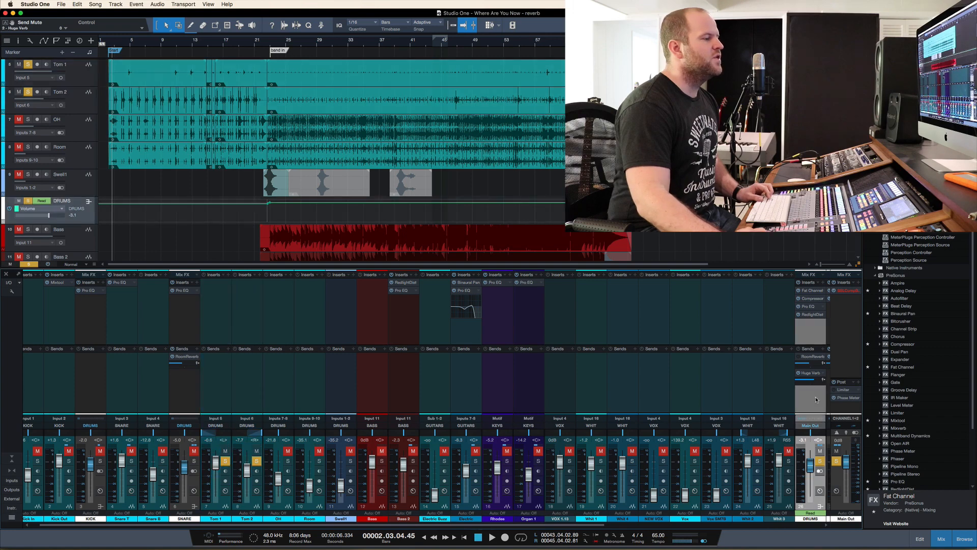
{"action": "scroll", "coordinate": [816, 399], "scroll_direction": "right", "scroll_amount": 10}
{"action": "left_click", "coordinate": [754, 398]}
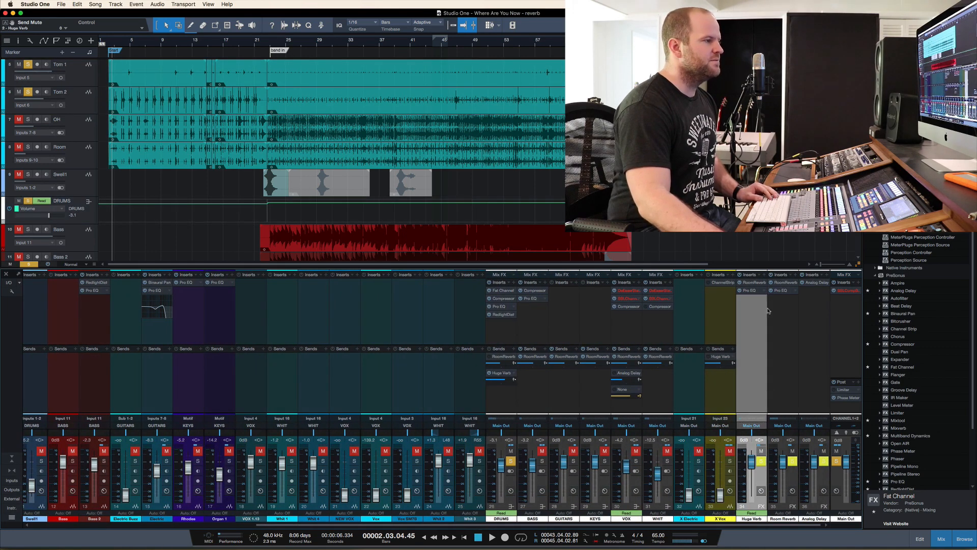
{"action": "left_click", "coordinate": [755, 283]}
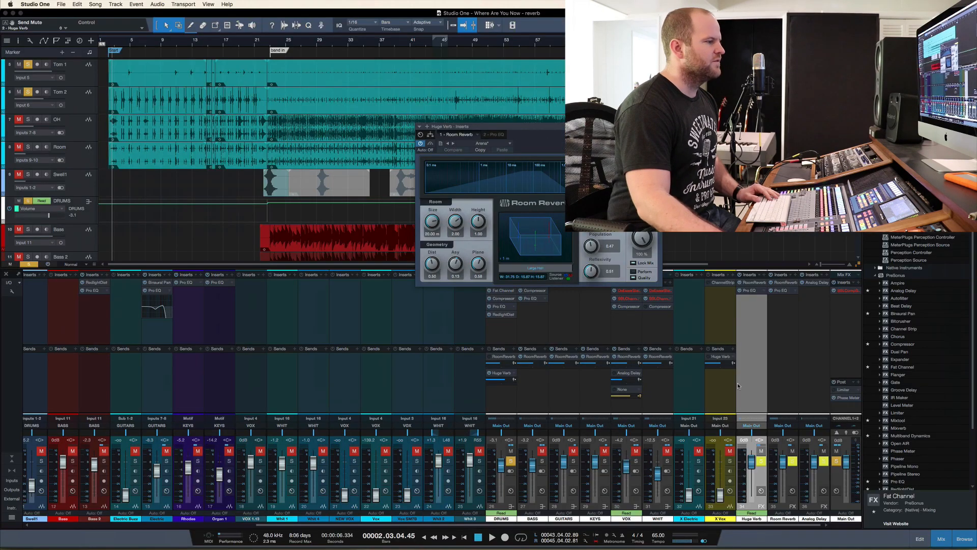
Solo the Huge Verb channel and play back the drum reverb by itself.
{"action": "left_click", "coordinate": [761, 462]}
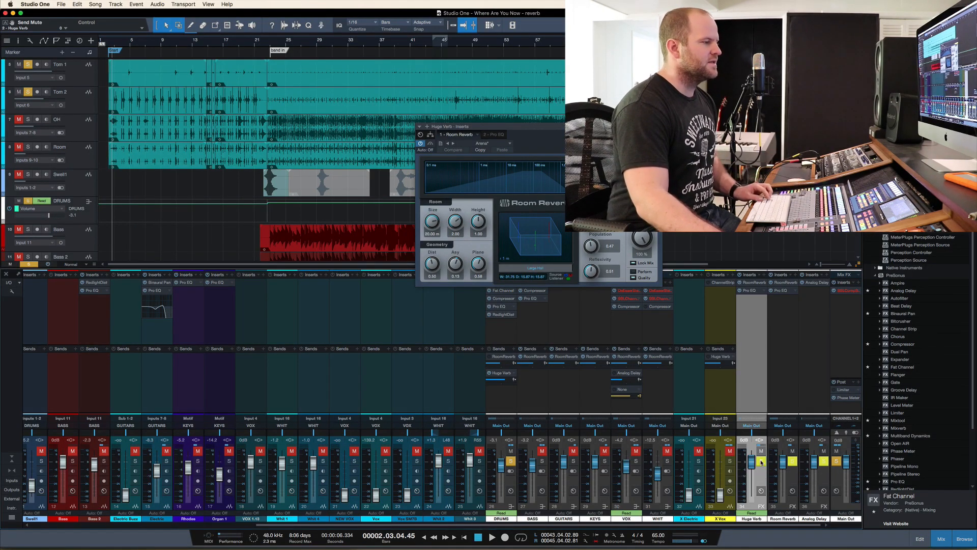
{"action": "left_click", "coordinate": [762, 463]}
{"action": "left_click", "coordinate": [762, 463]}
{"action": "key", "text": "space"}
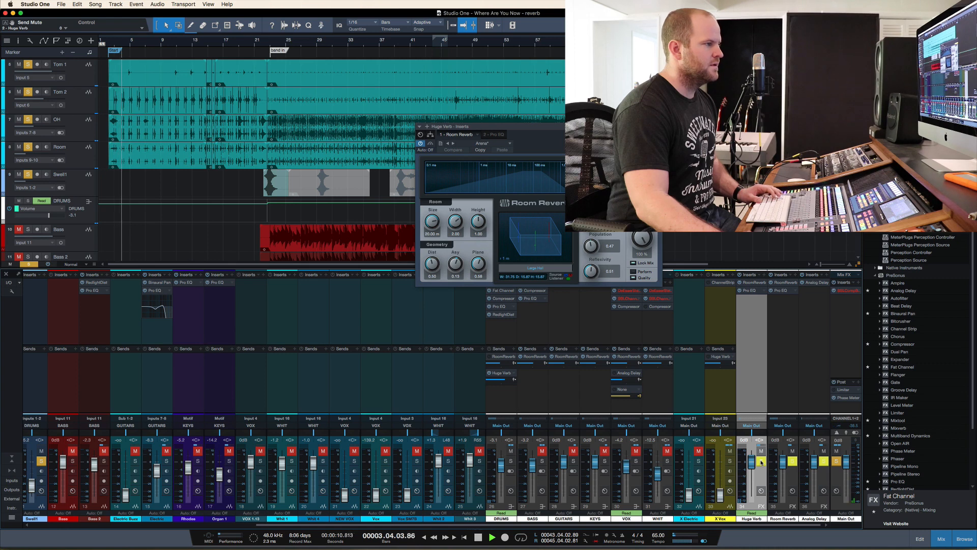
{"action": "key", "text": "space"}
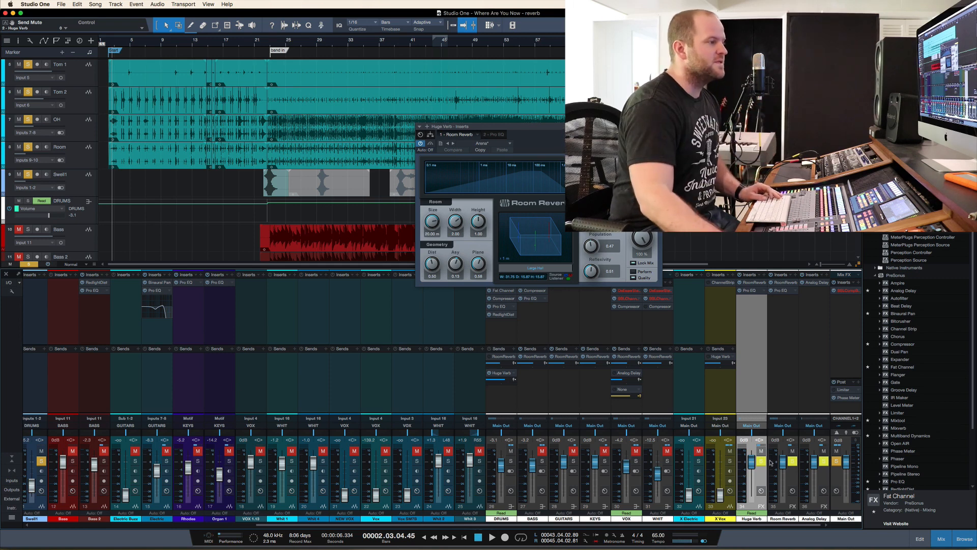
Open the Huge Verb channel's Pro EQ and enable its low cut, LF and LMF bands.
{"action": "left_click", "coordinate": [750, 290]}
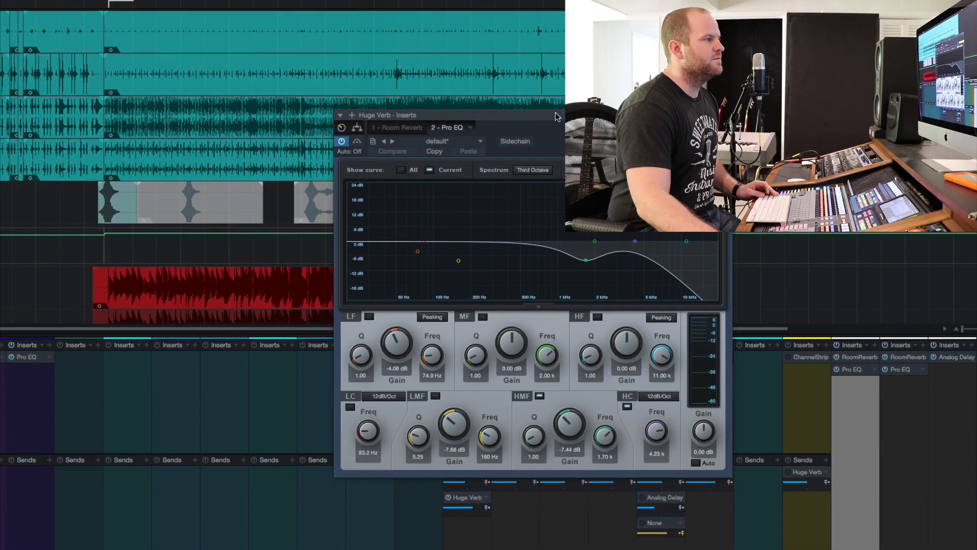
{"action": "left_click_drag", "start_coordinate": [558, 125], "coordinate": [348, 46]}
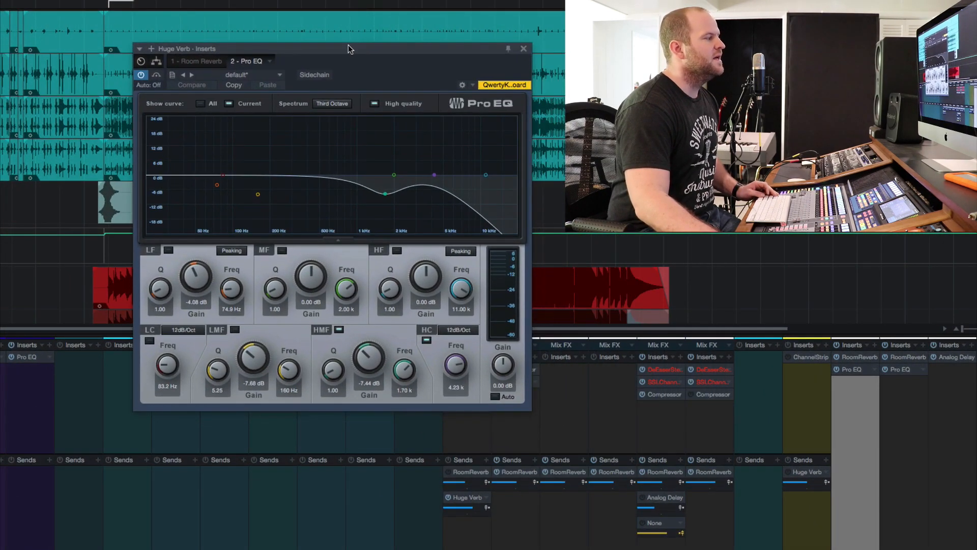
{"action": "left_click", "coordinate": [168, 250]}
{"action": "left_click", "coordinate": [168, 250]}
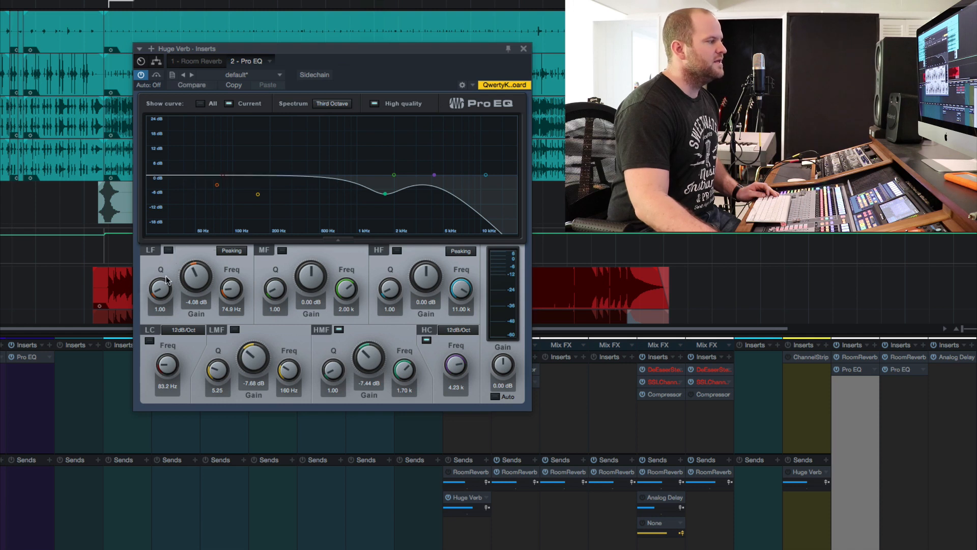
{"action": "left_click", "coordinate": [149, 340]}
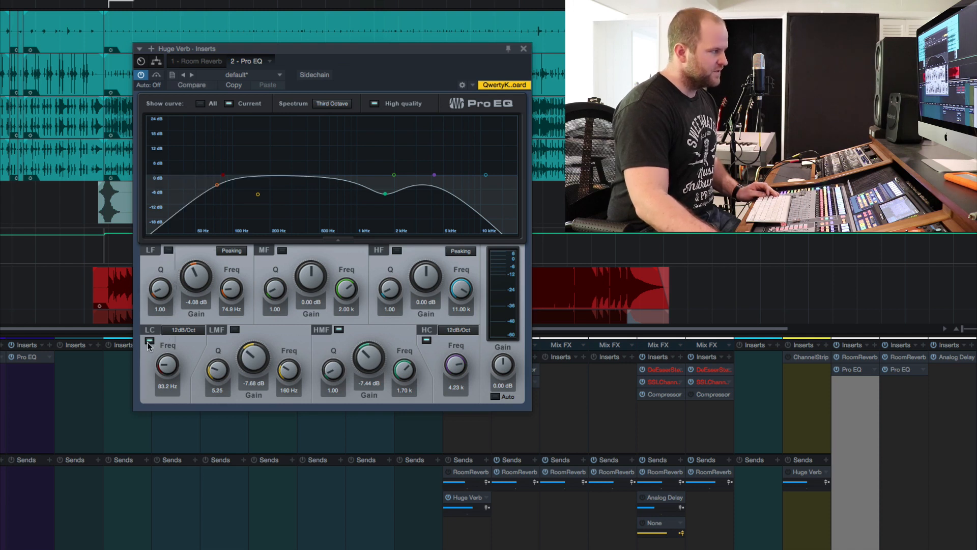
{"action": "left_click", "coordinate": [168, 251]}
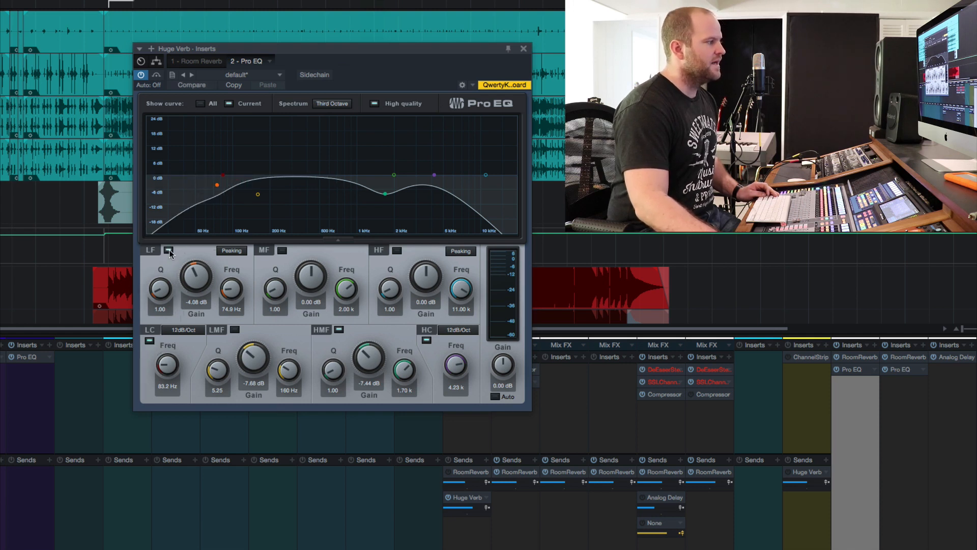
{"action": "left_click", "coordinate": [235, 330]}
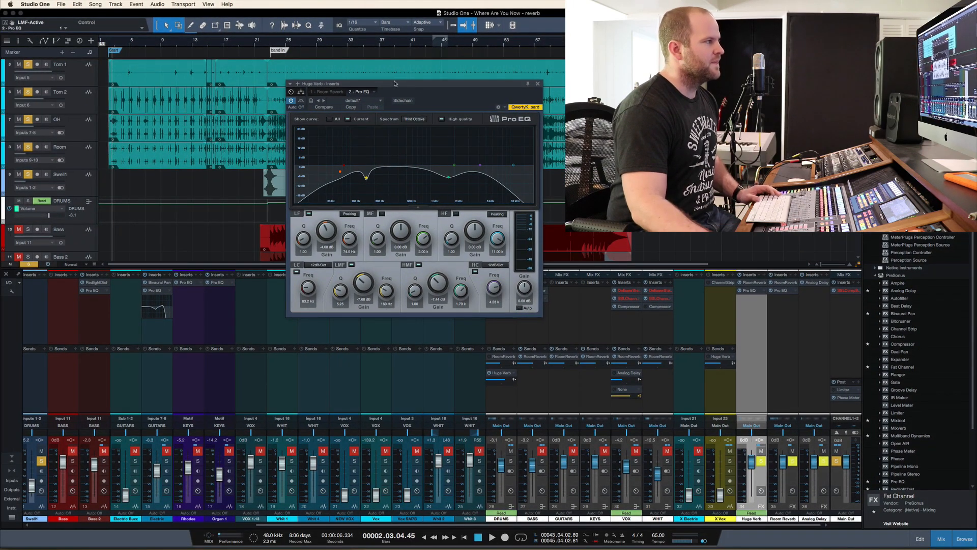
Clear all channel solos, keeping the Huge Verb channel's Pro EQ open above the mixer.
{"action": "left_click_drag", "start_coordinate": [395, 83], "coordinate": [348, 87]}
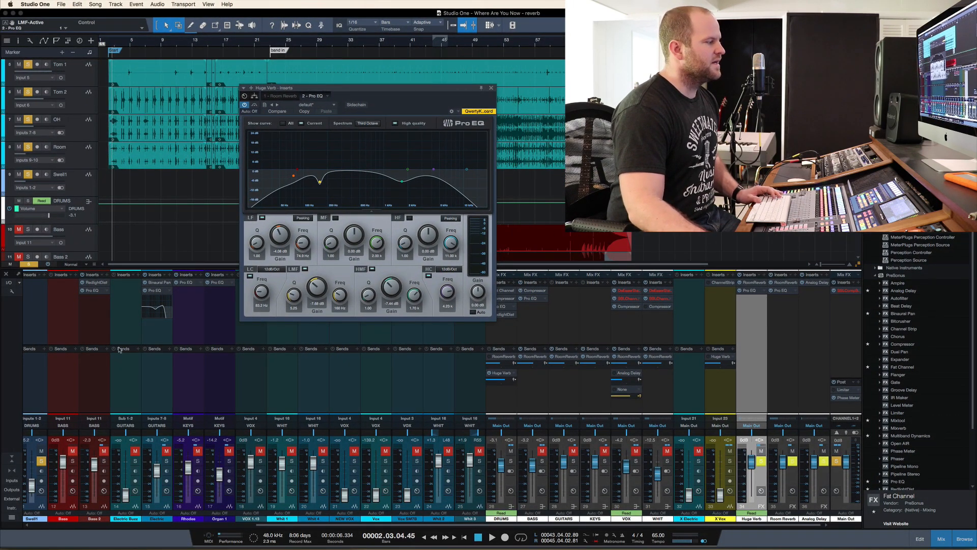
{"action": "key", "text": "super+shift+s"}
{"action": "scroll", "coordinate": [87, 390], "scroll_direction": "left", "scroll_amount": 8}
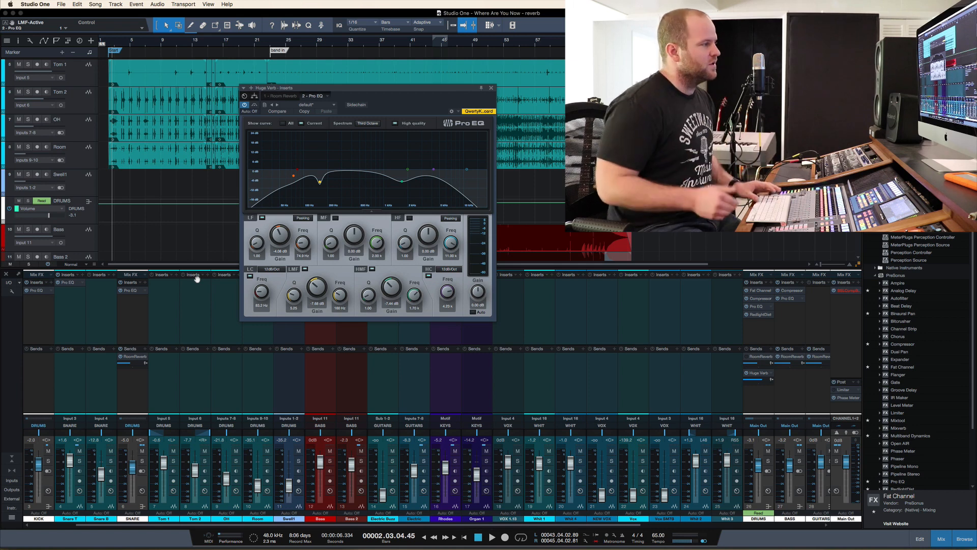
Play the full mix while switching off the low cut, LF and LMF bands of the Huge Verb Pro EQ.
{"action": "key", "text": "space"}
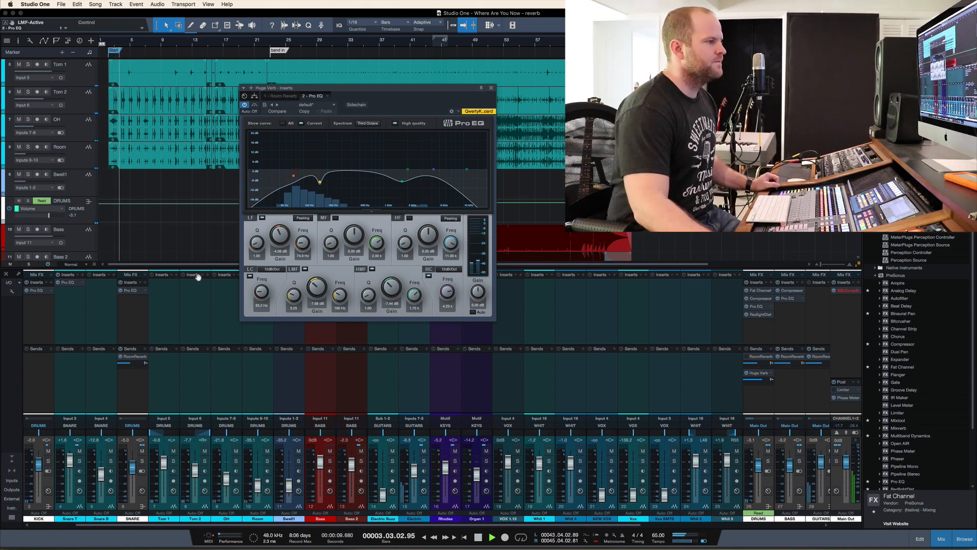
{"action": "left_click", "coordinate": [250, 276]}
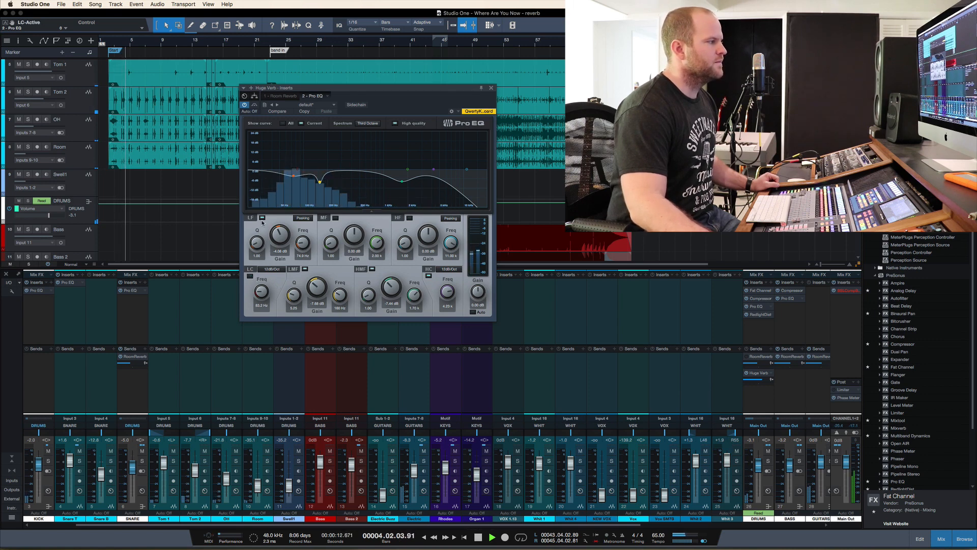
{"action": "left_click", "coordinate": [305, 269]}
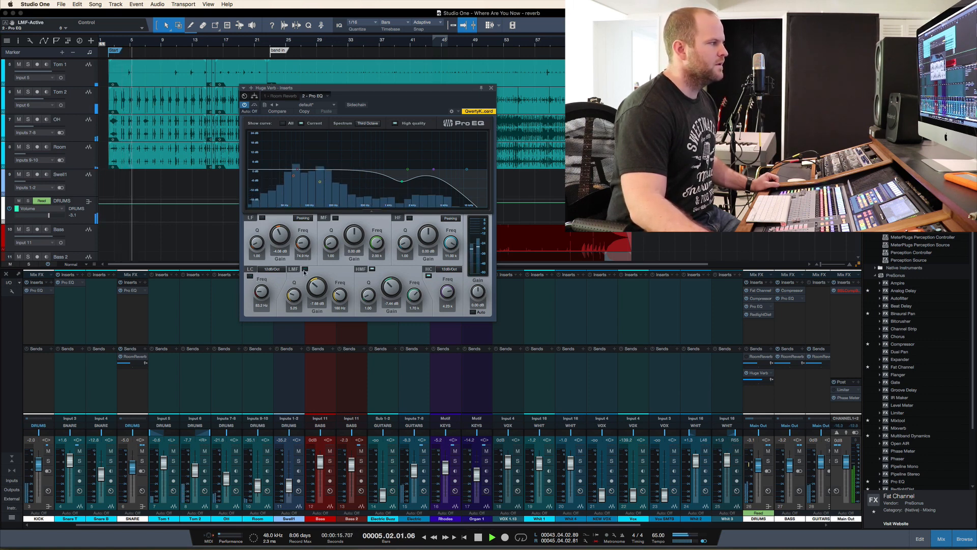
{"action": "key", "text": "space"}
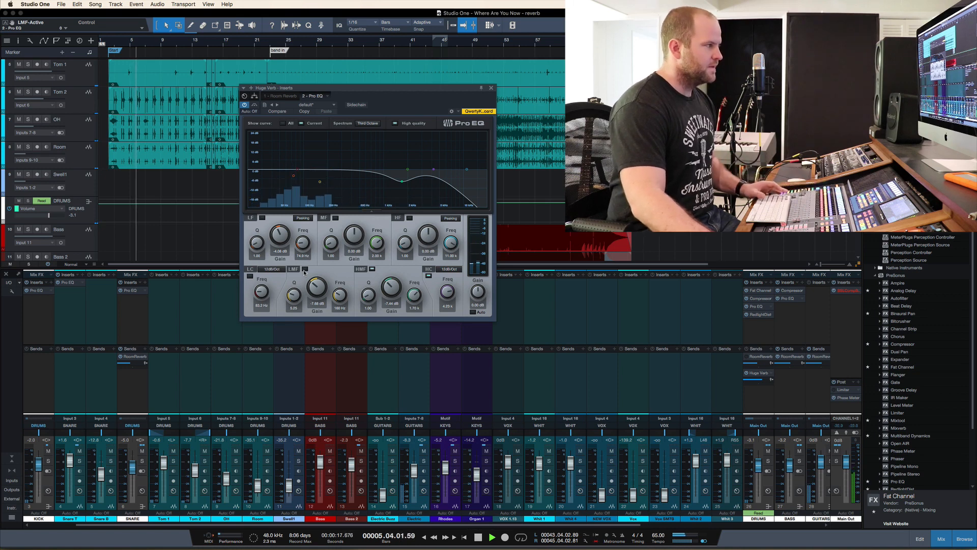
Switch on the LMF, LF and low cut bands of the Huge Verb Pro EQ and play the full mix.
{"action": "left_click", "coordinate": [305, 269]}
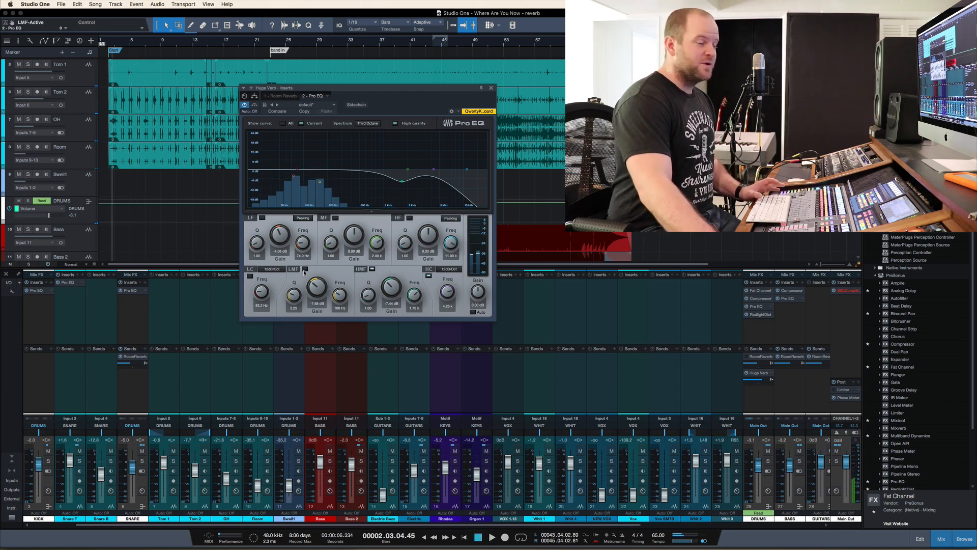
{"action": "left_click", "coordinate": [262, 218]}
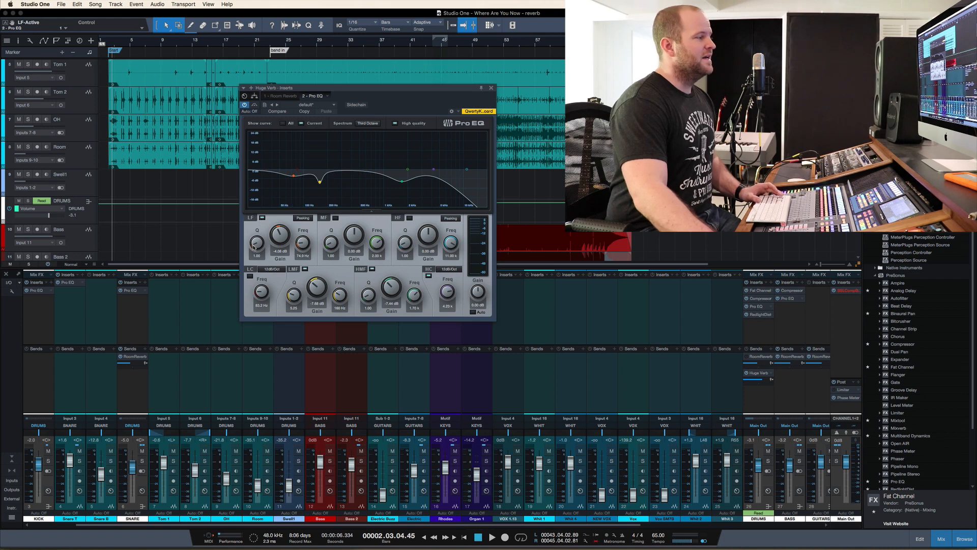
{"action": "left_click", "coordinate": [250, 277]}
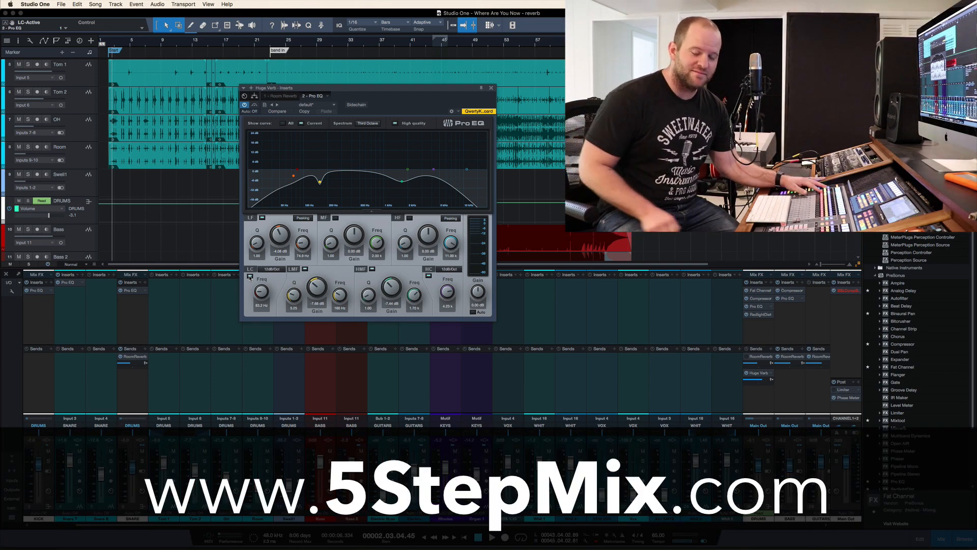
{"action": "key", "text": "space"}
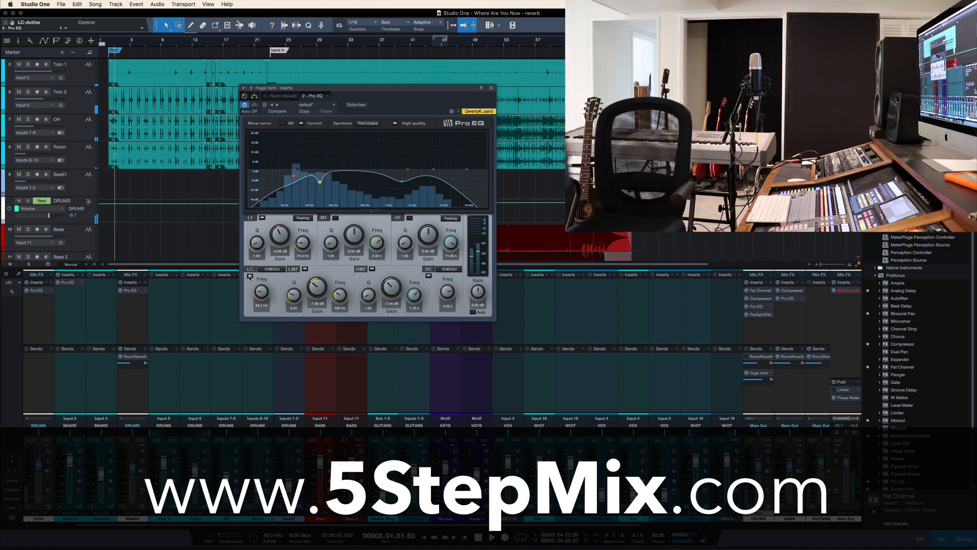